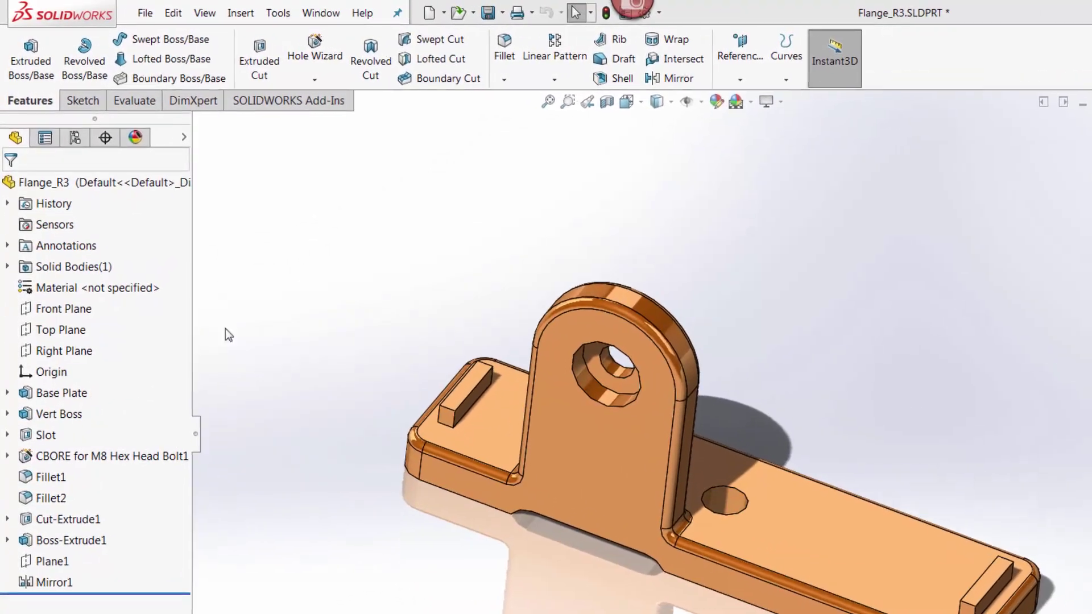
# Start a feature comparison and set Flange_R3.SLDPRT as the modified document
pyautogui.click(279, 13)
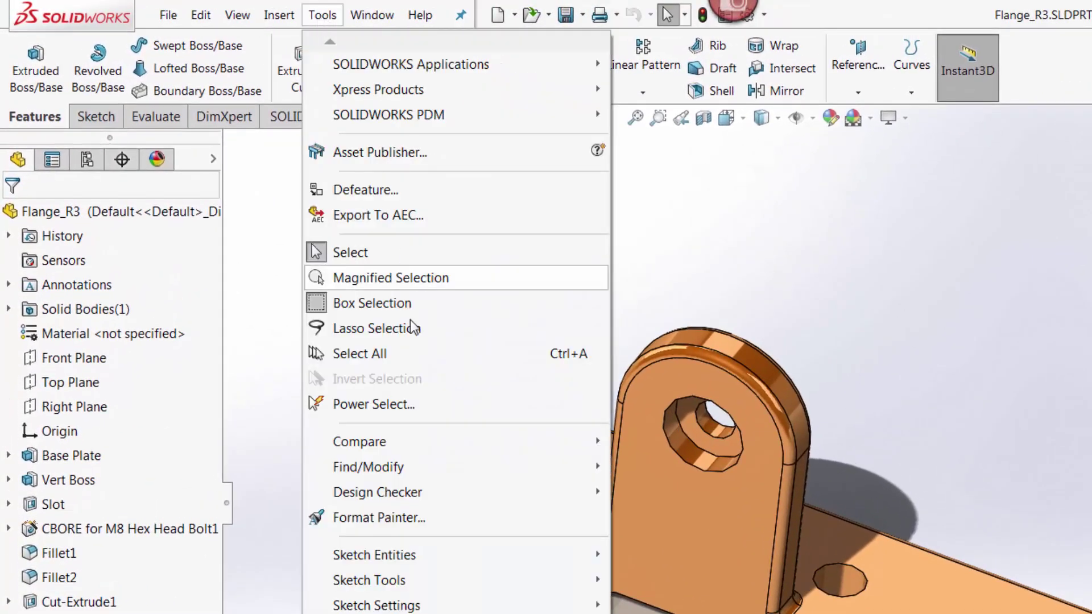
pyautogui.moveTo(424, 440)
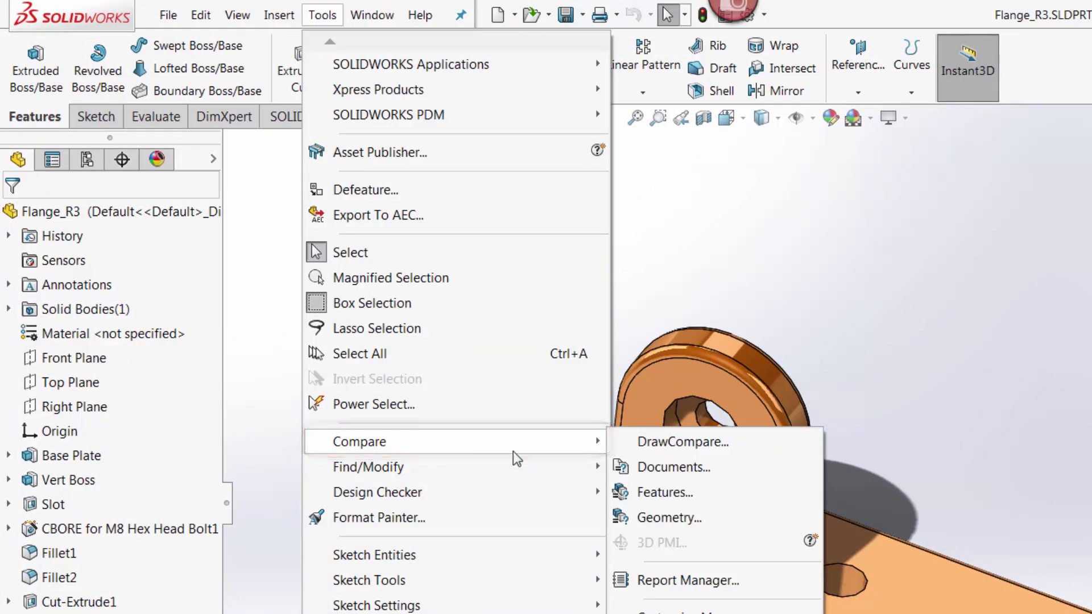
pyautogui.click(677, 493)
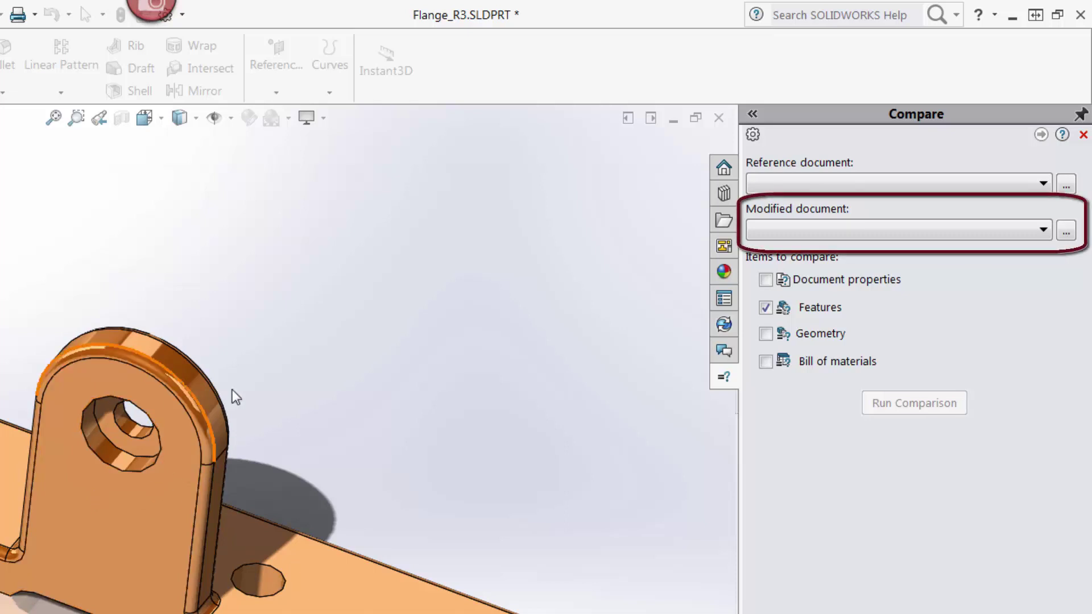
pyautogui.click(792, 231)
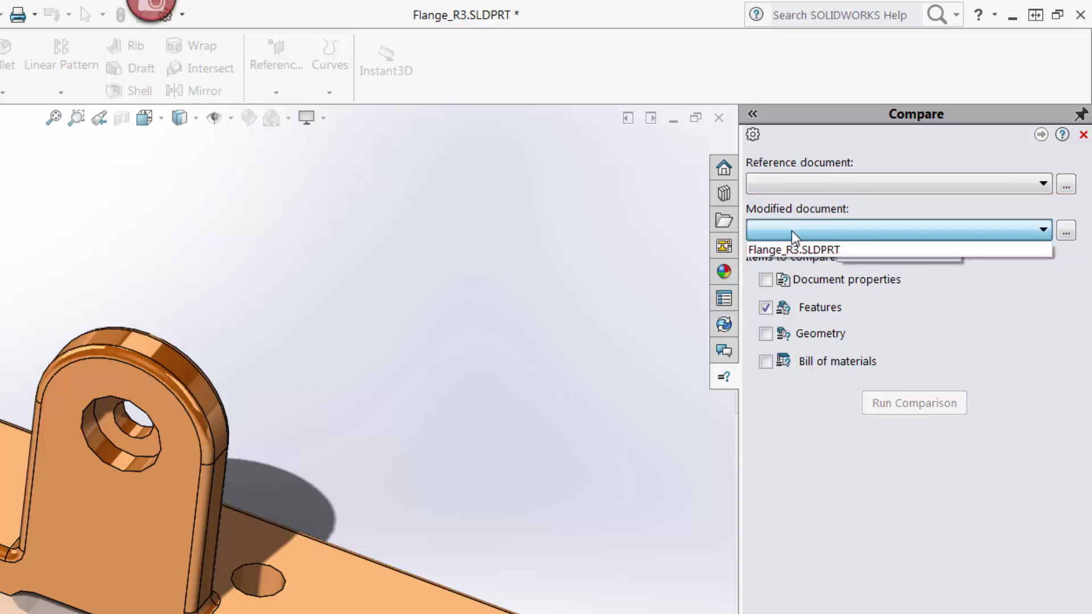
pyautogui.click(796, 250)
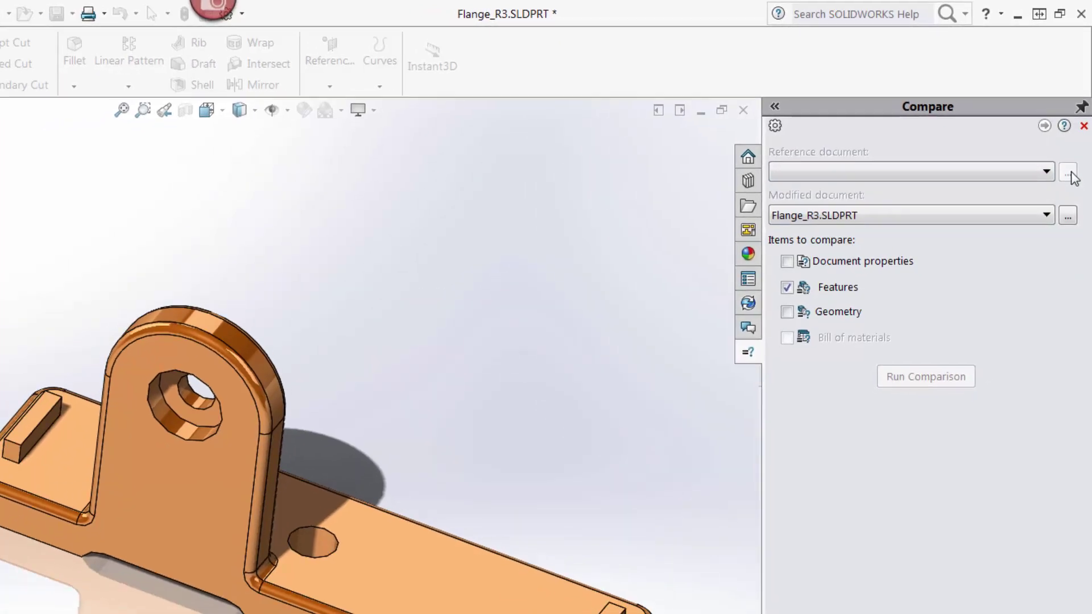
# Load Flange_R1.SLDPRT from the Compare Test folder as the reference document and run the features comparison
pyautogui.click(1070, 175)
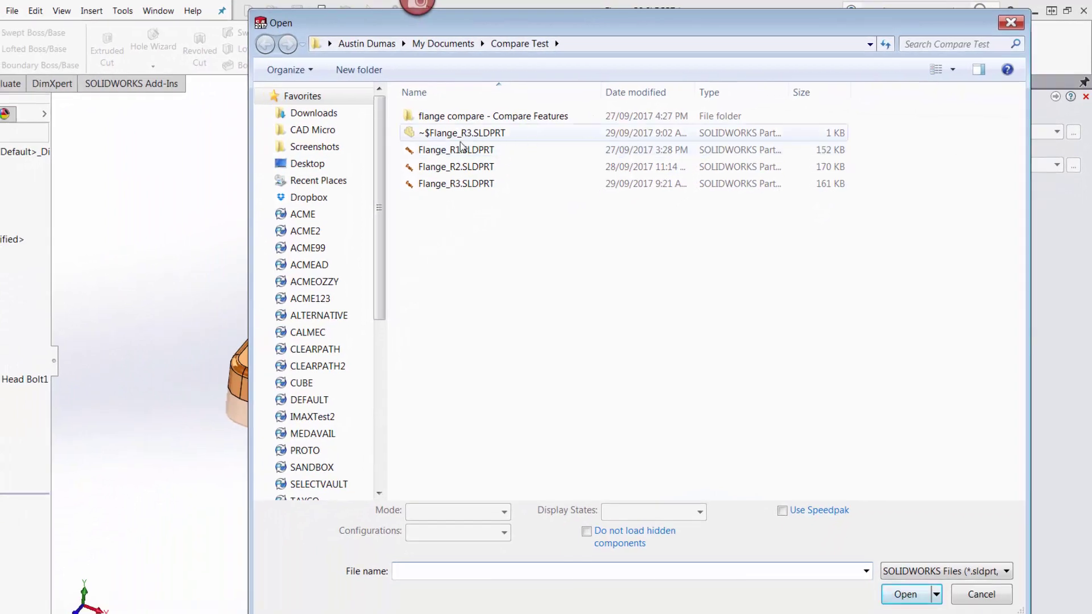
pyautogui.click(458, 151)
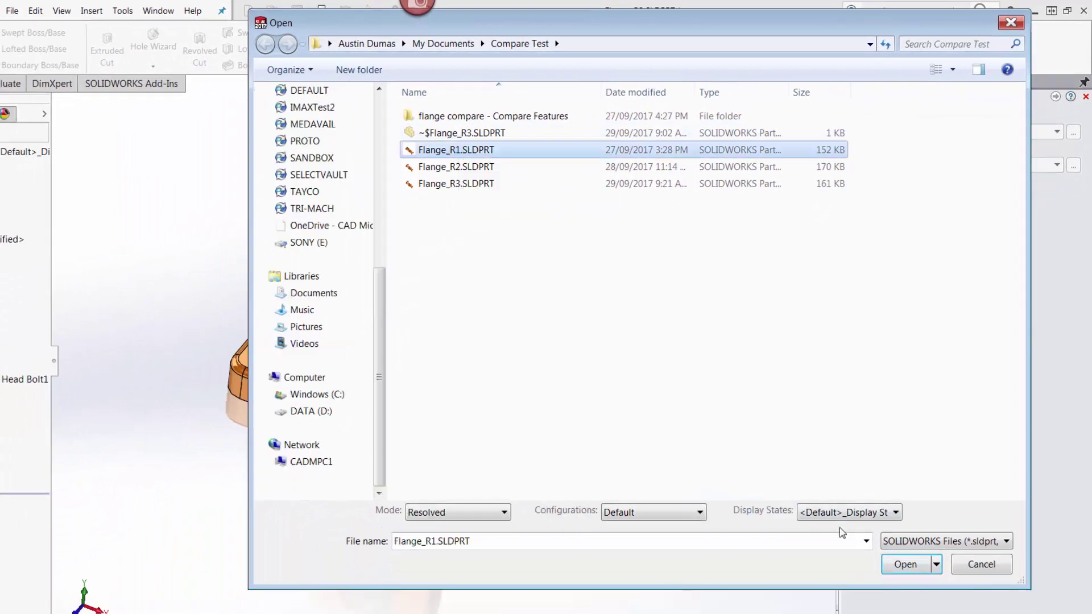
pyautogui.click(905, 564)
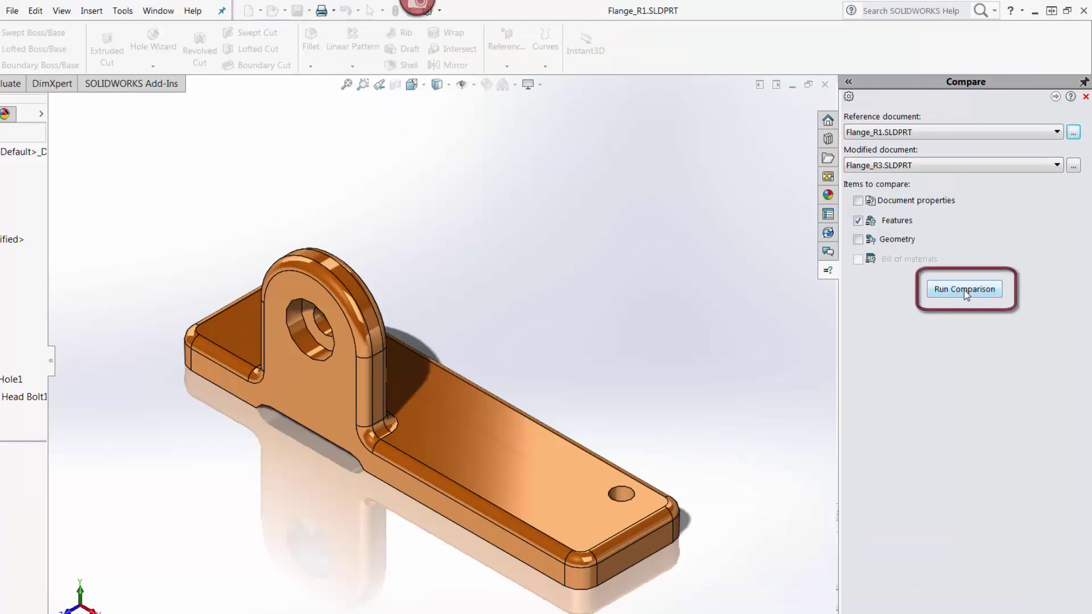
pyautogui.click(964, 289)
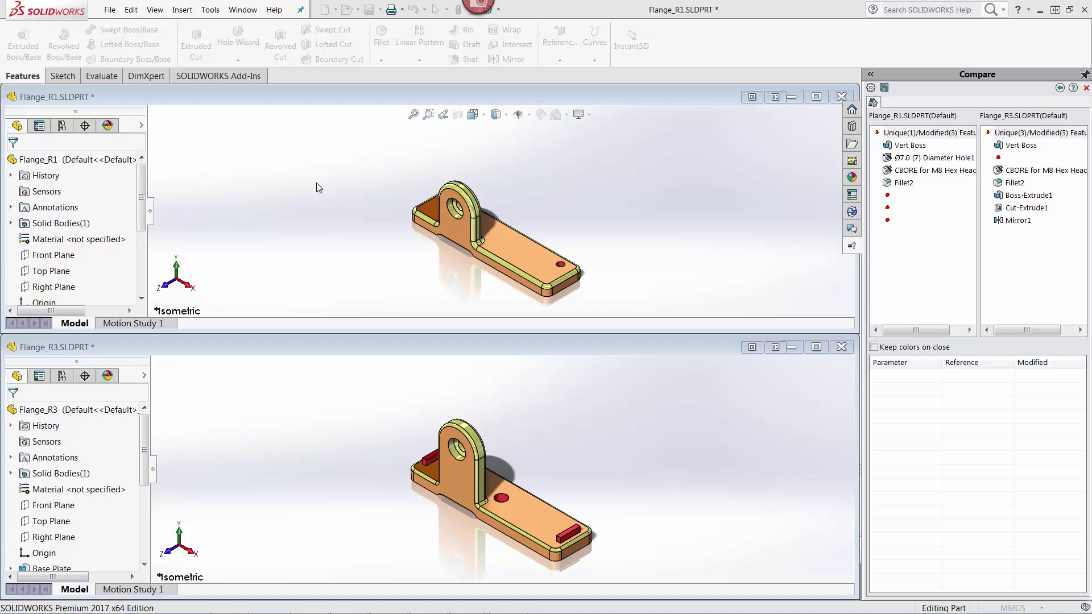
# Examine the color-coded differences around the vertical boss in both flange revisions and close the comparison
pyautogui.moveTo(317, 178); pyautogui.dragTo(329, 207, button='middle')
pyautogui.scroll(-5, 469, 162)
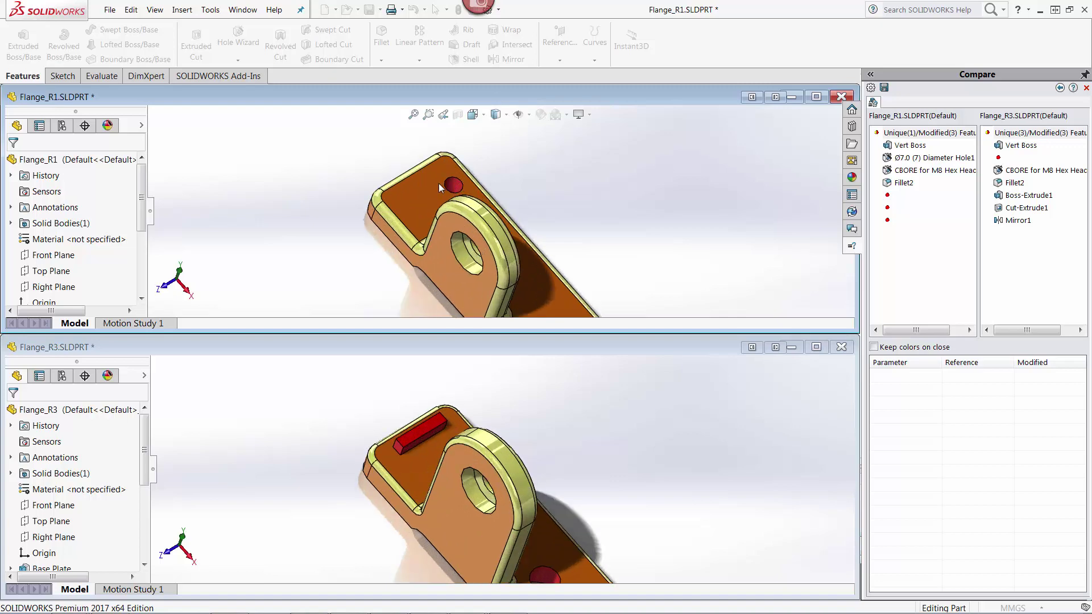
pyautogui.scroll(4, 433, 190)
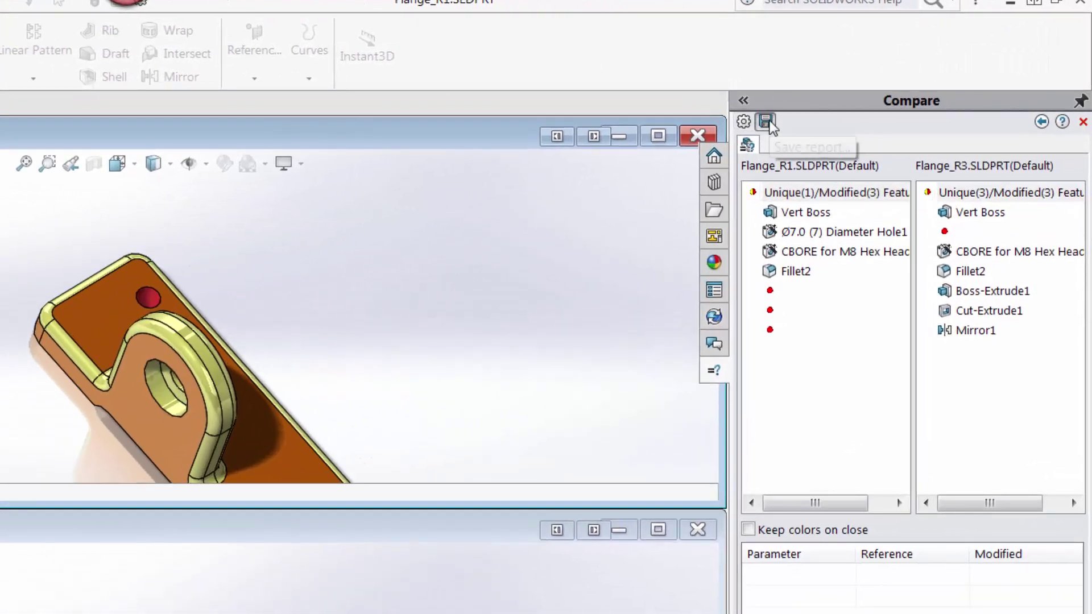
pyautogui.click(822, 106)
pyautogui.click(270, 561)
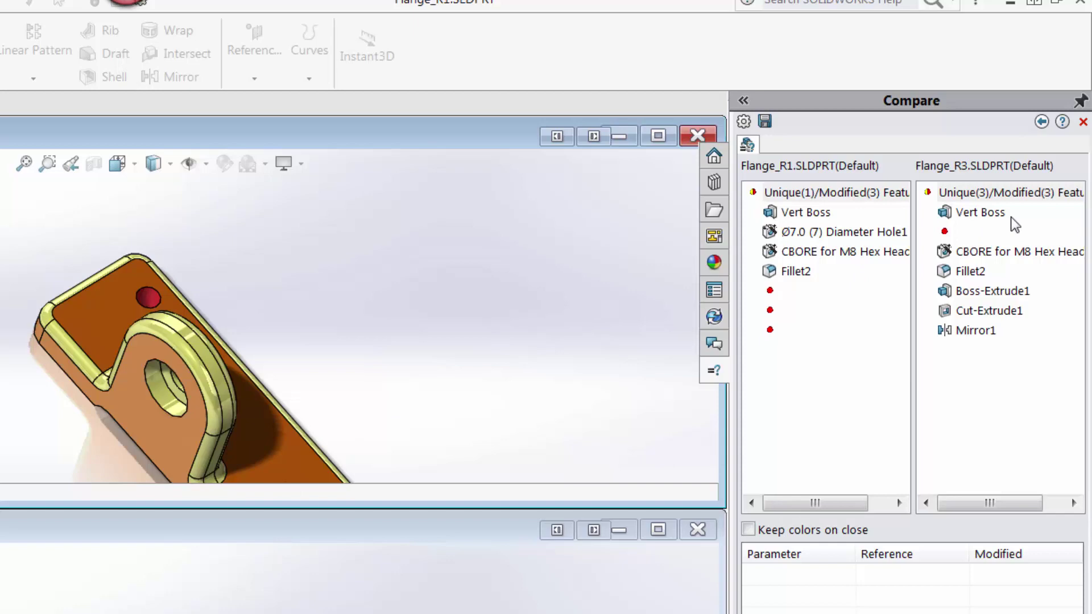
pyautogui.click(1083, 123)
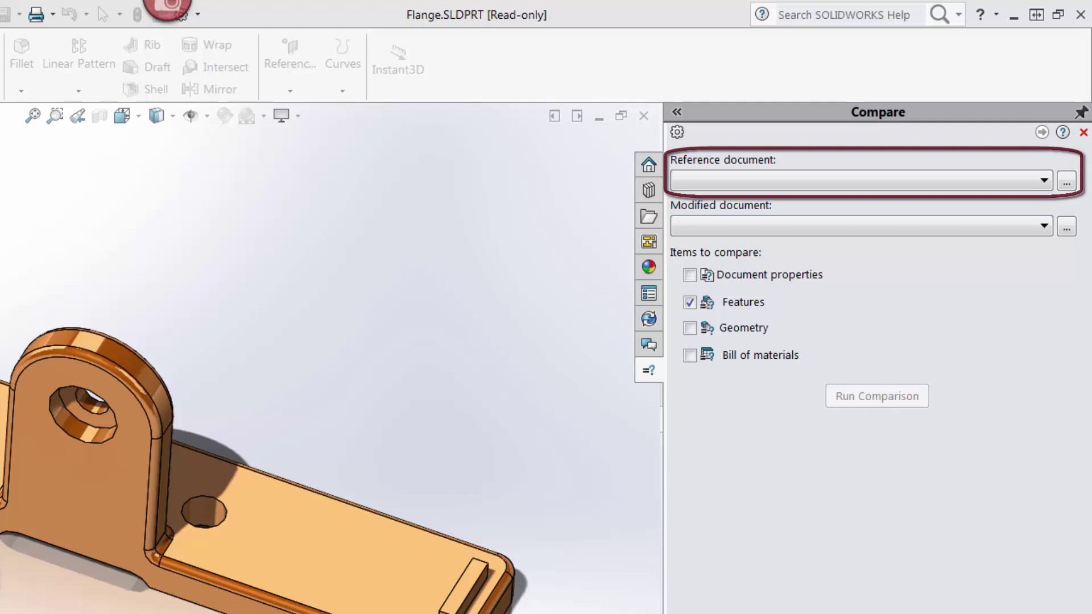
# Set Flange.SLDPRT as the reference document and include document properties compared within the SOLIDWORKS PDM vault
pyautogui.click(737, 181)
pyautogui.click(750, 201)
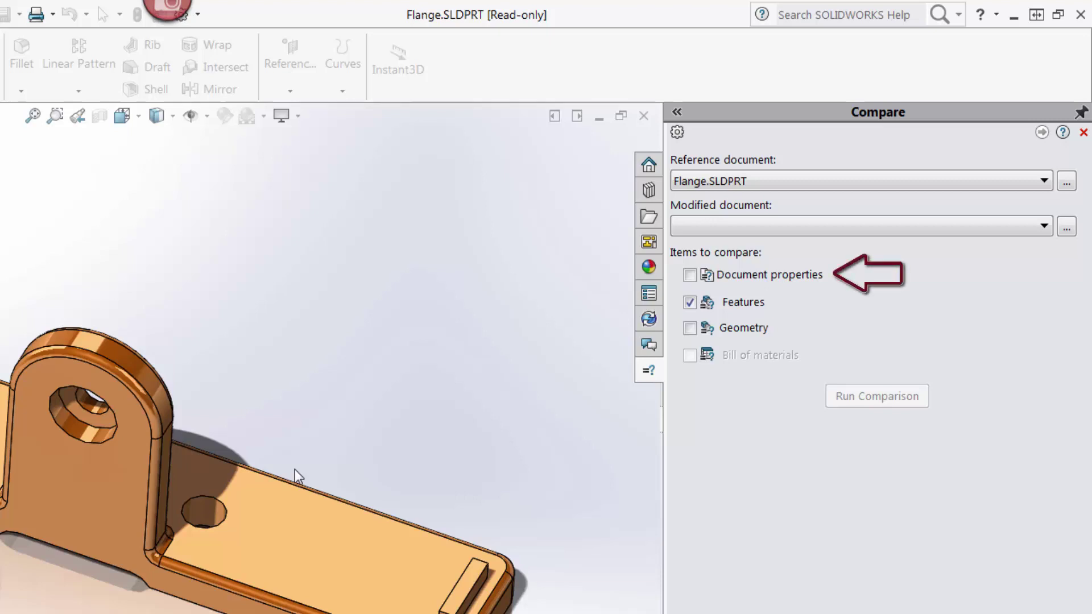
pyautogui.click(689, 275)
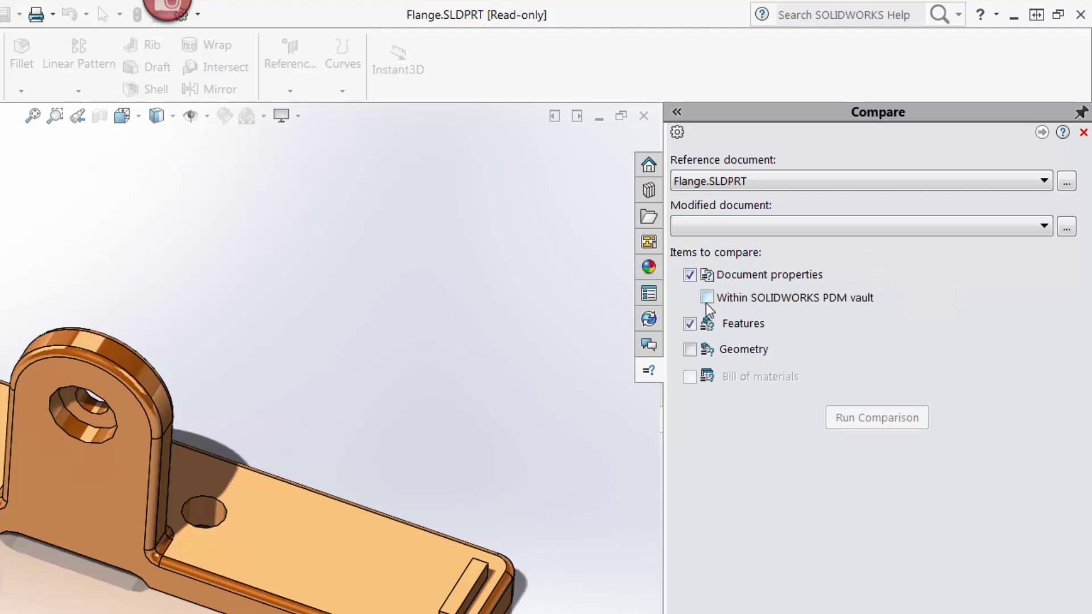
pyautogui.click(707, 298)
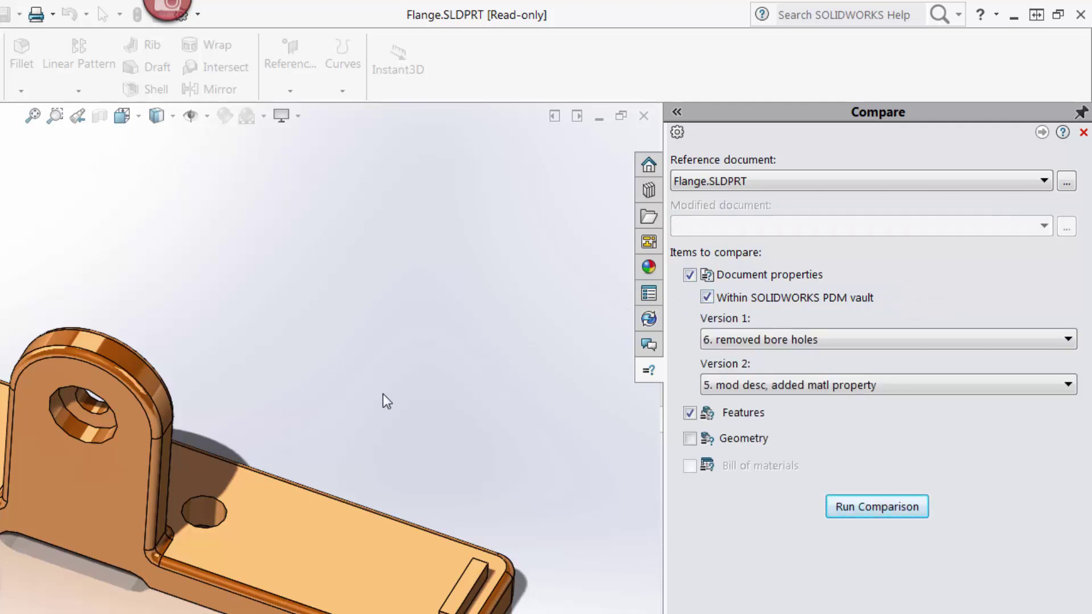
pyautogui.click(762, 343)
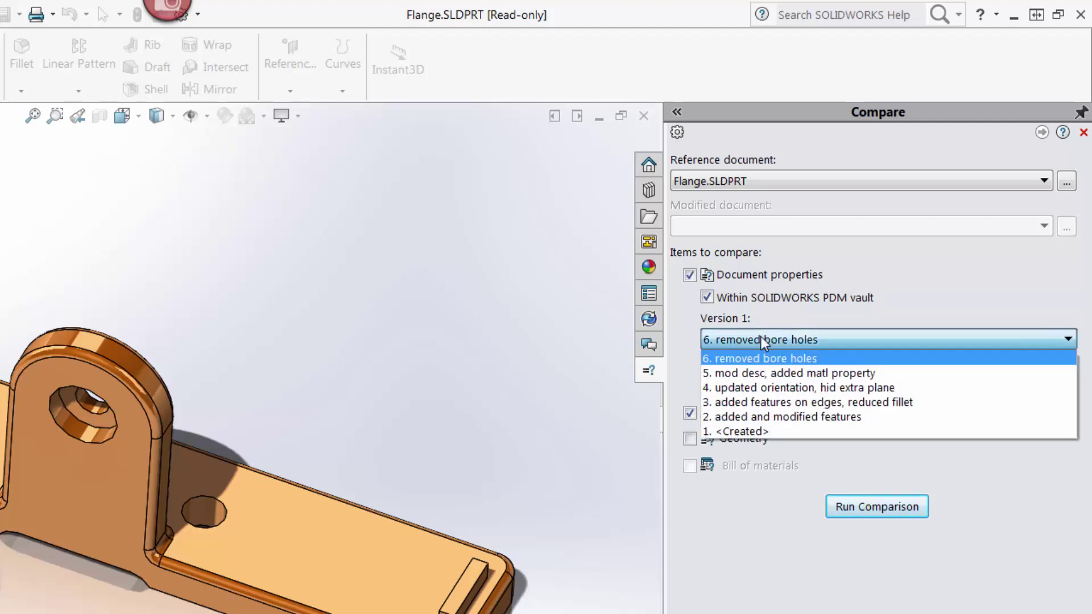
pyautogui.click(760, 340)
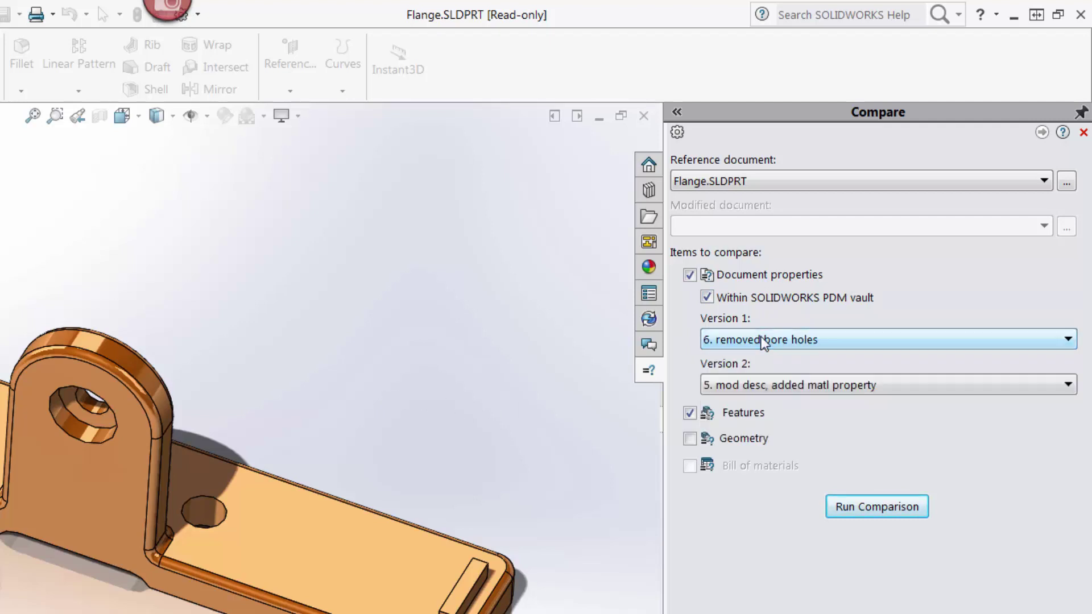
pyautogui.click(759, 385)
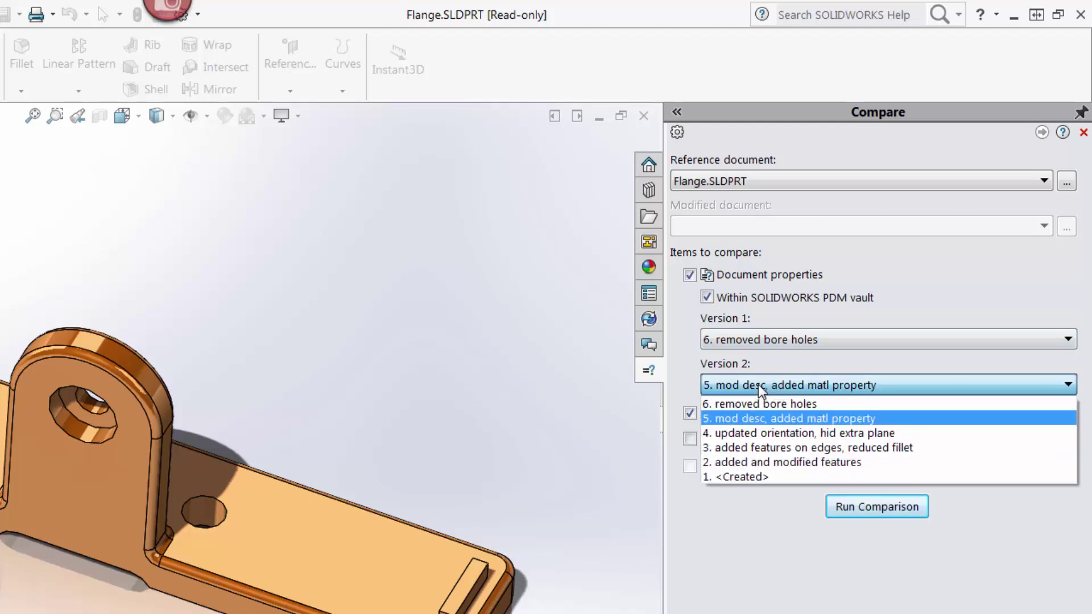
pyautogui.click(759, 385)
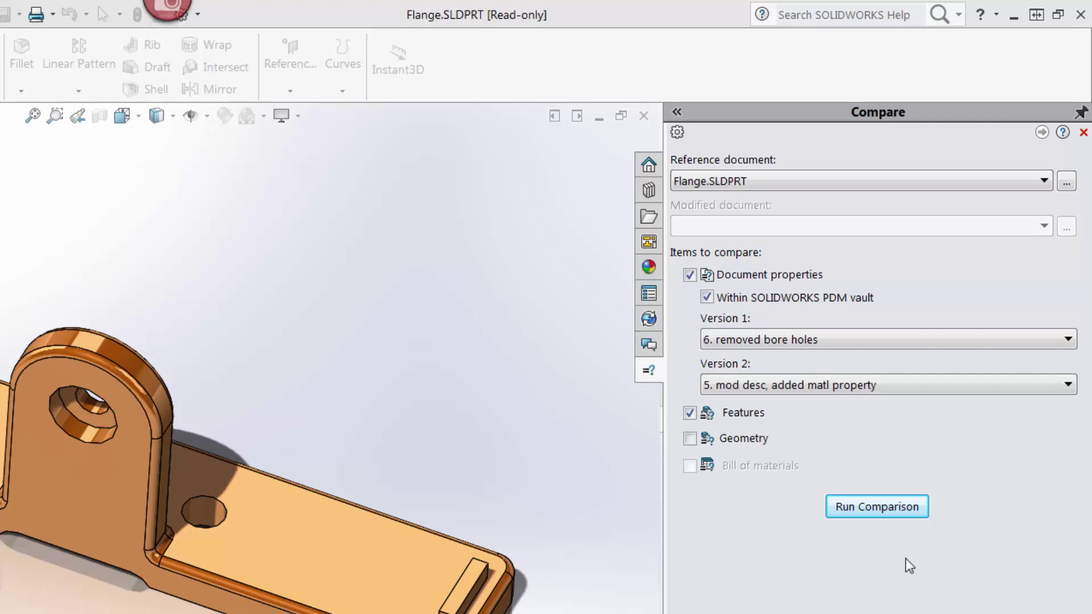
# Compare vault version "6. removed bore holes" with version "1. <Created>" and display the feature differences
pyautogui.click(831, 343)
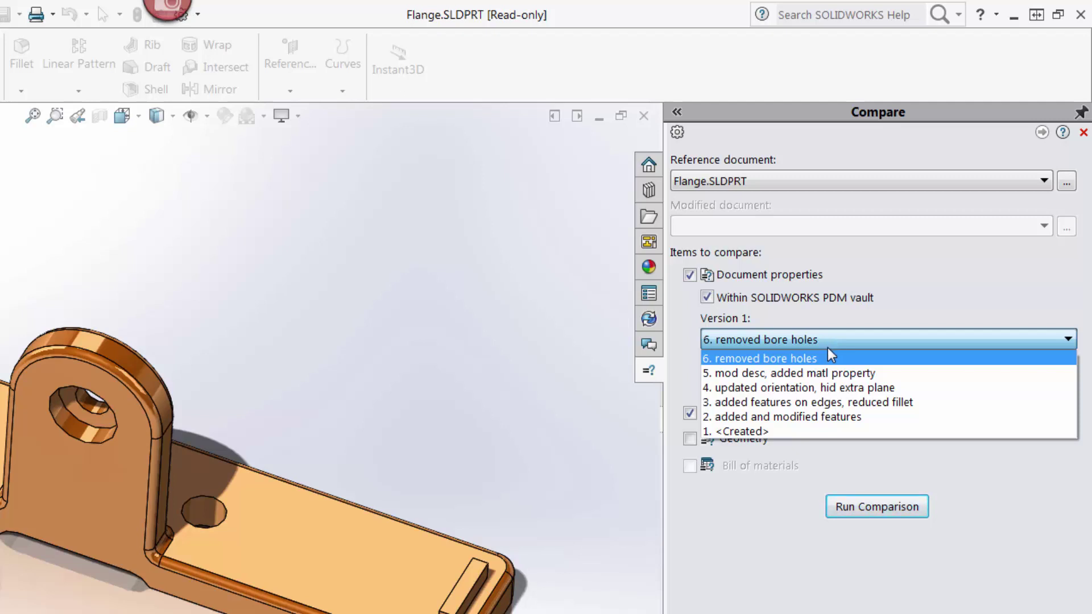
pyautogui.click(828, 359)
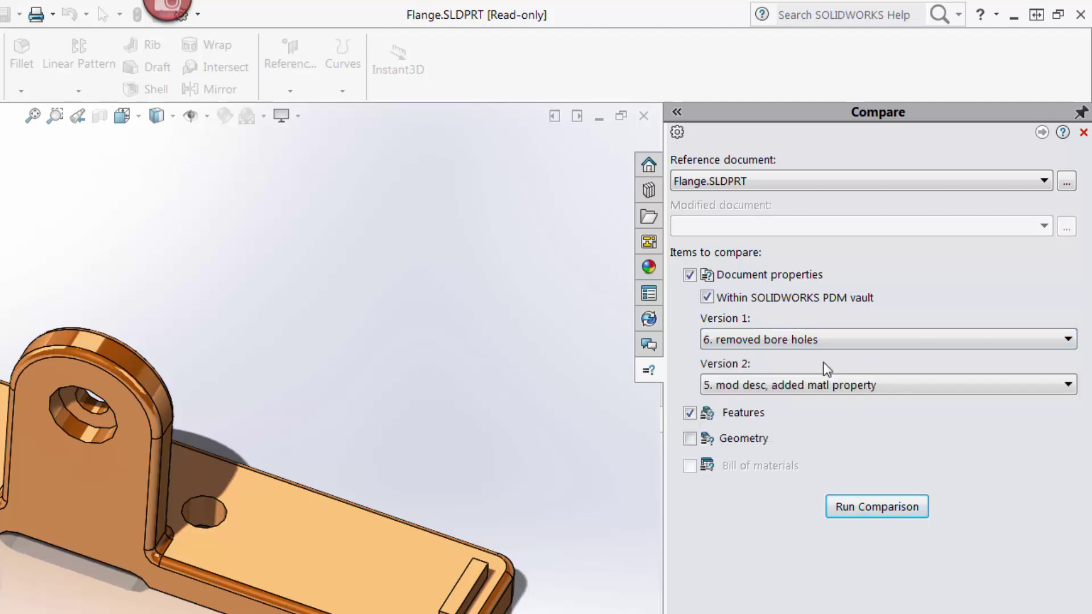
pyautogui.click(800, 385)
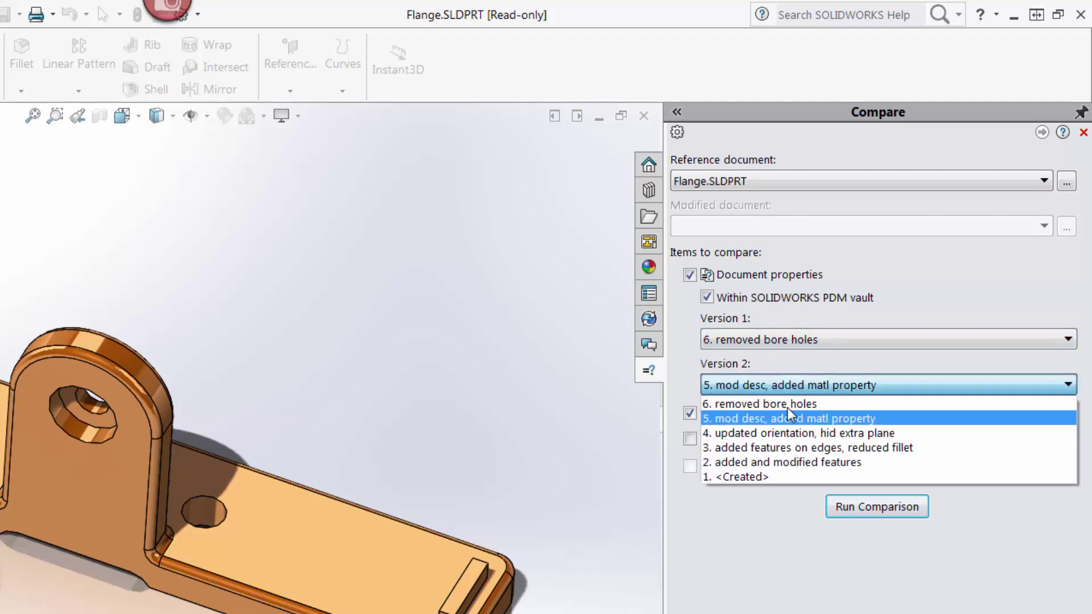
pyautogui.click(748, 476)
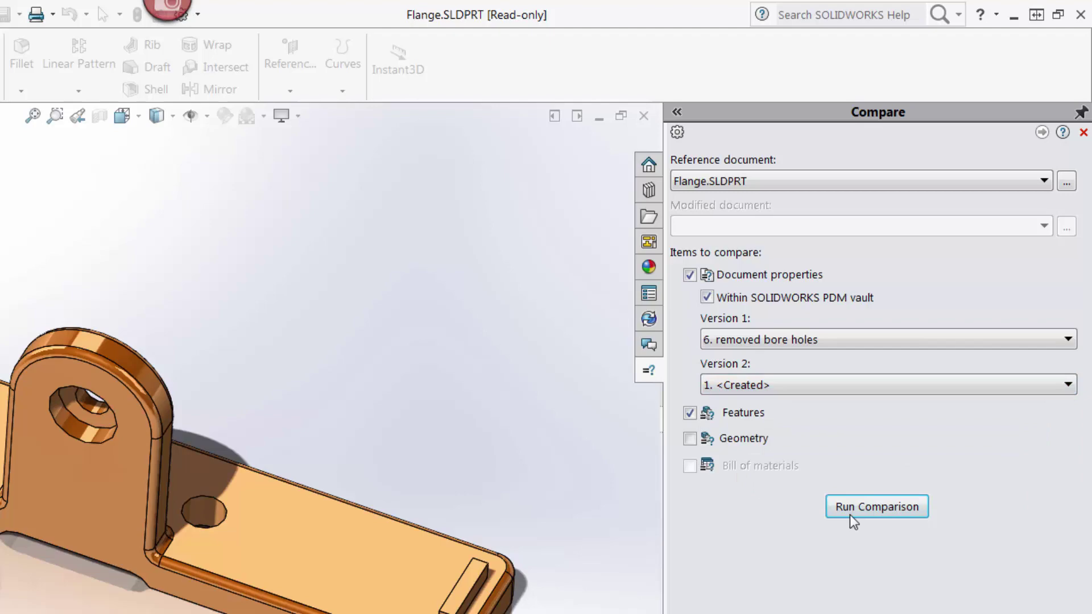
pyautogui.click(880, 511)
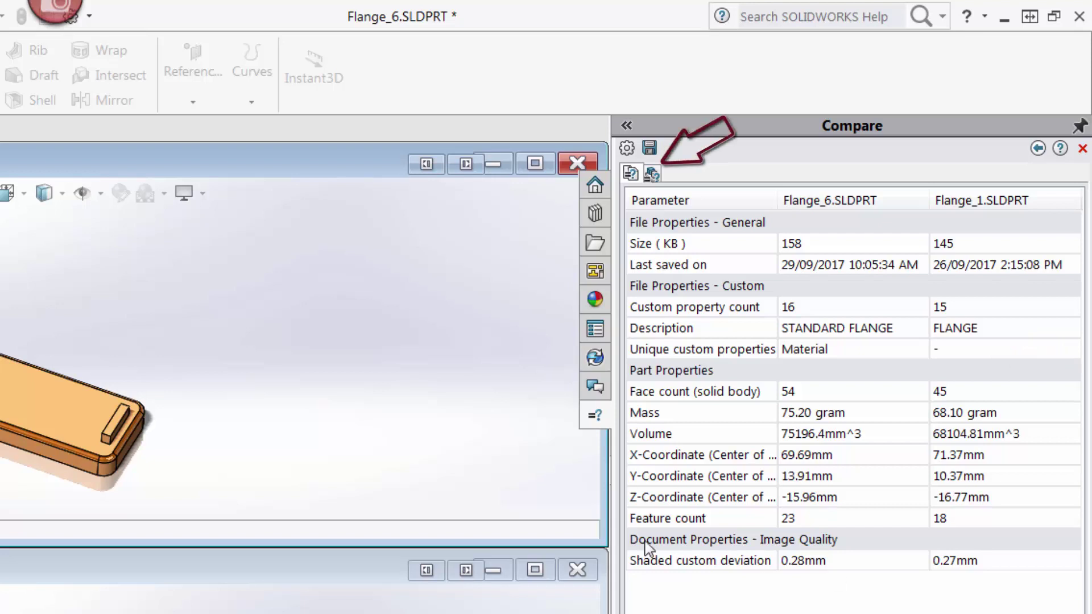
pyautogui.click(653, 174)
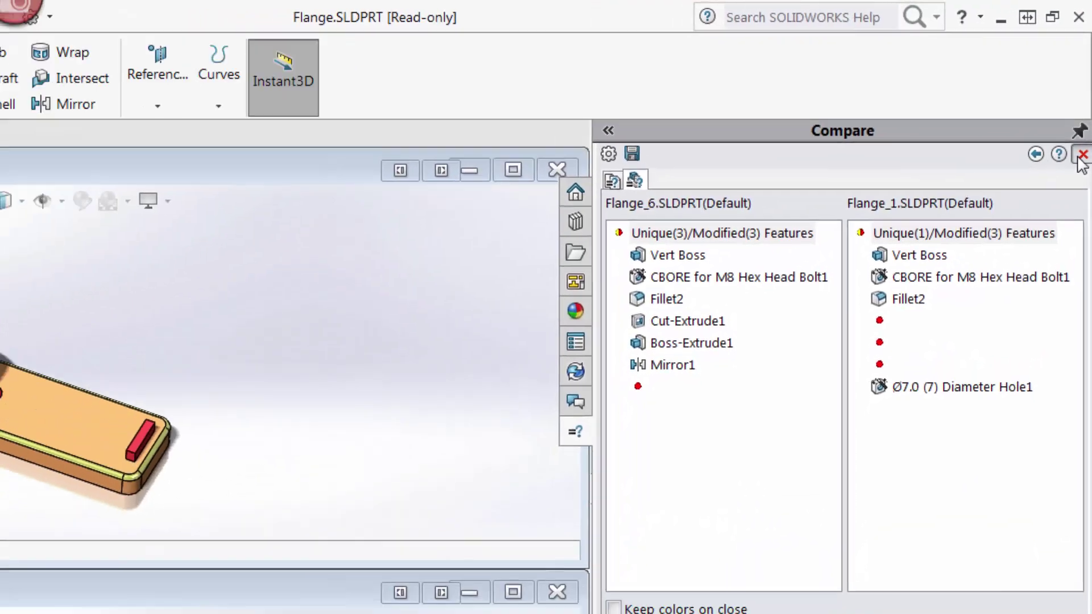
# Close the comparison and maximize the minimized Flange part window
pyautogui.click(1078, 193)
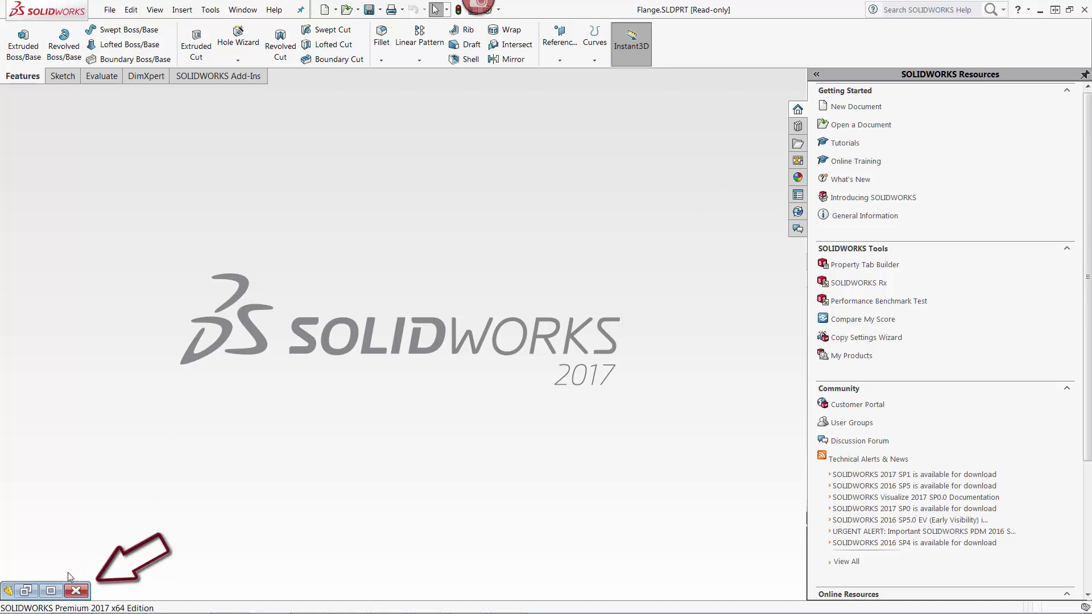
pyautogui.click(51, 591)
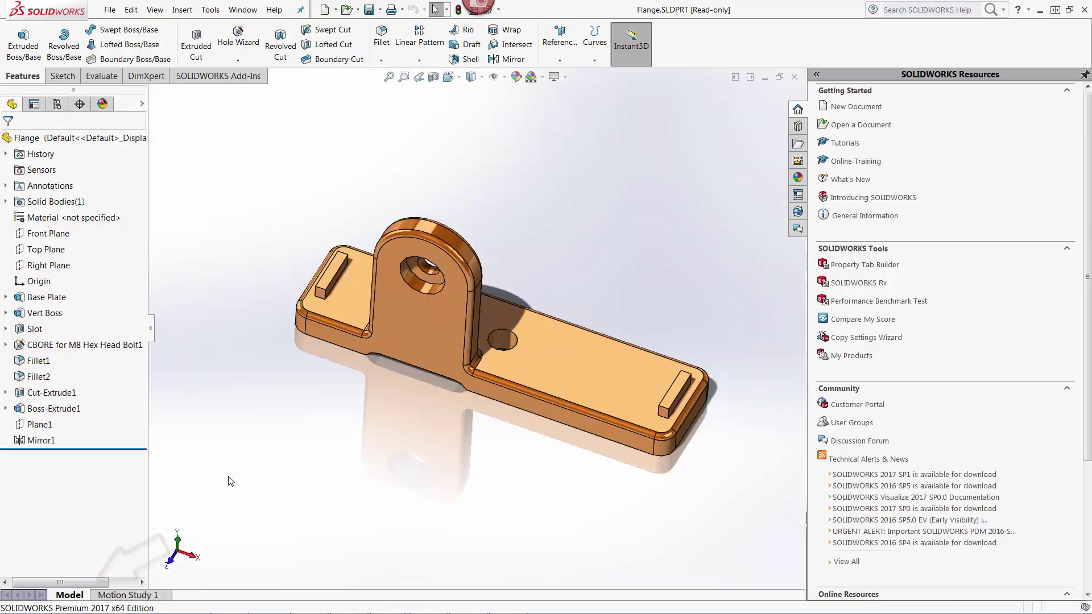